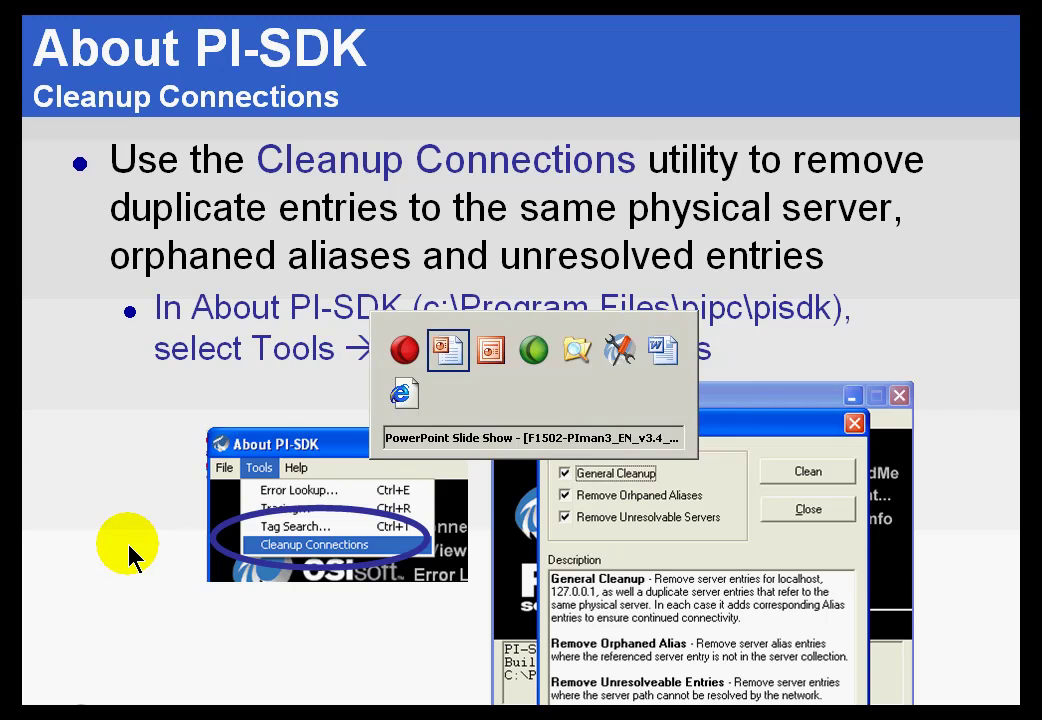
- Launch AboutPI-SDK.exe from the C:\Program Files\PIPC\PISDK folder in Explorer
{"action": "key", "text": "Tab"}
{"action": "key", "text": "Tab"}
{"action": "key", "text": "Tab"}
{"action": "key", "text": "Tab"}
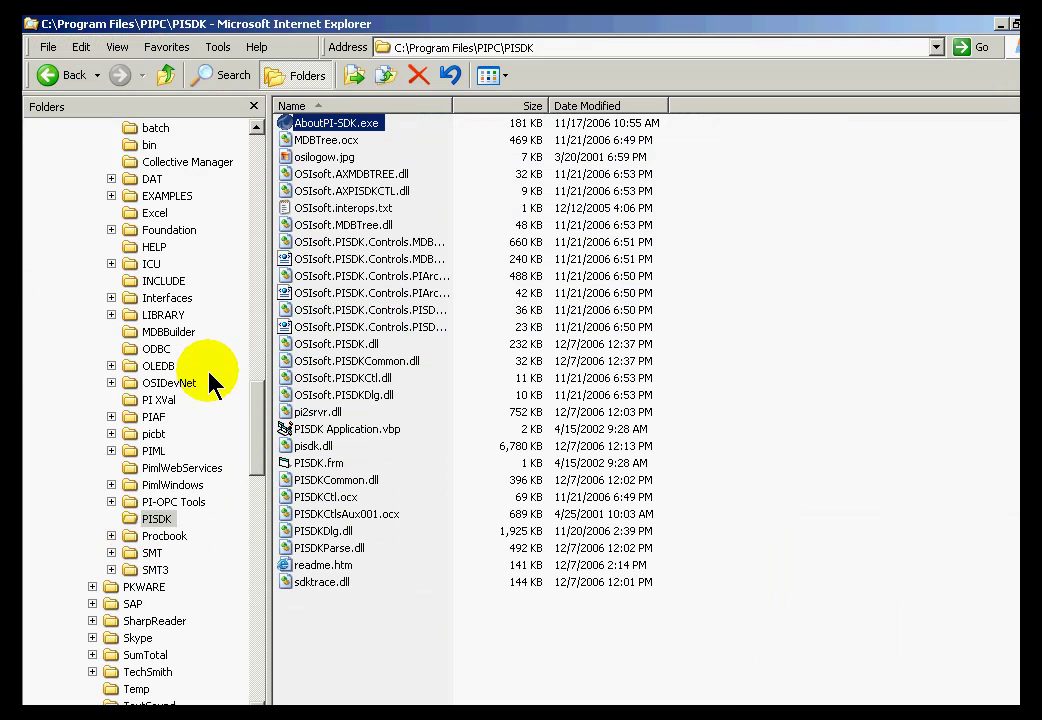
{"action": "left_click_drag", "start_coordinate": [254, 425], "coordinate": [256, 413]}
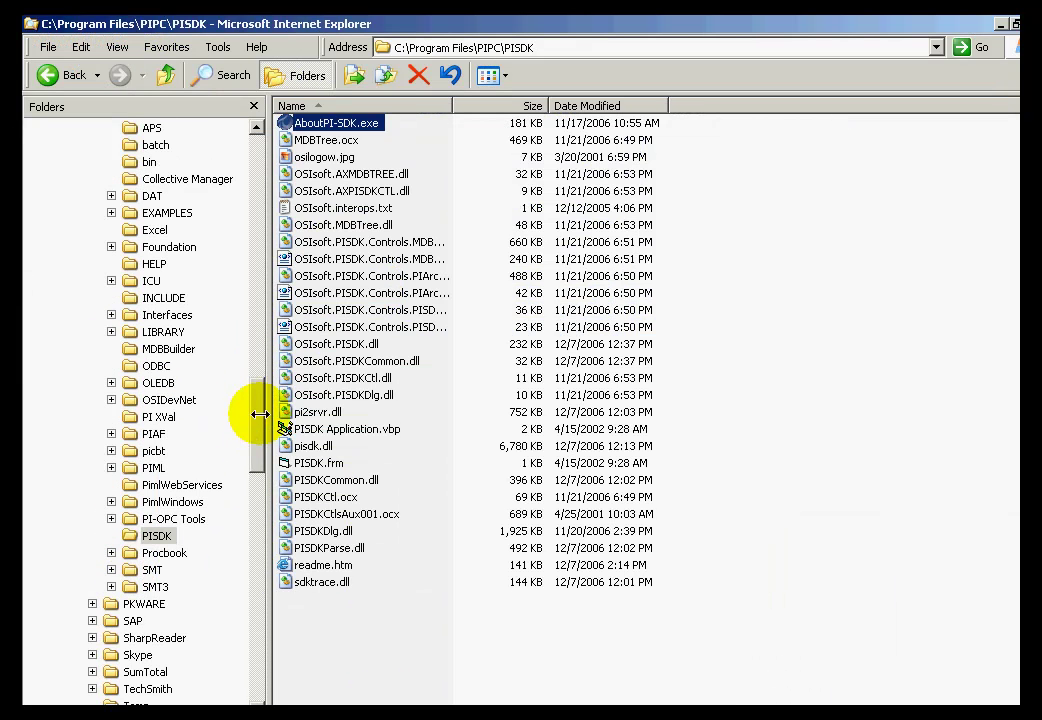
{"action": "left_click", "coordinate": [420, 50]}
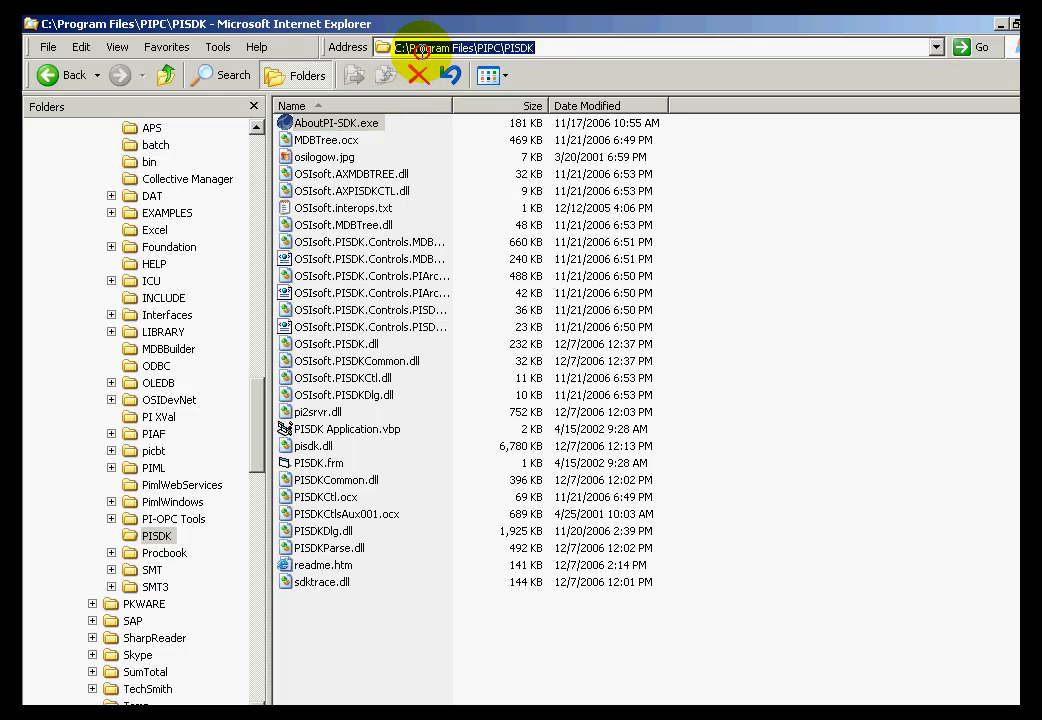
{"action": "left_click", "coordinate": [556, 47]}
{"action": "double_click", "coordinate": [291, 125]}
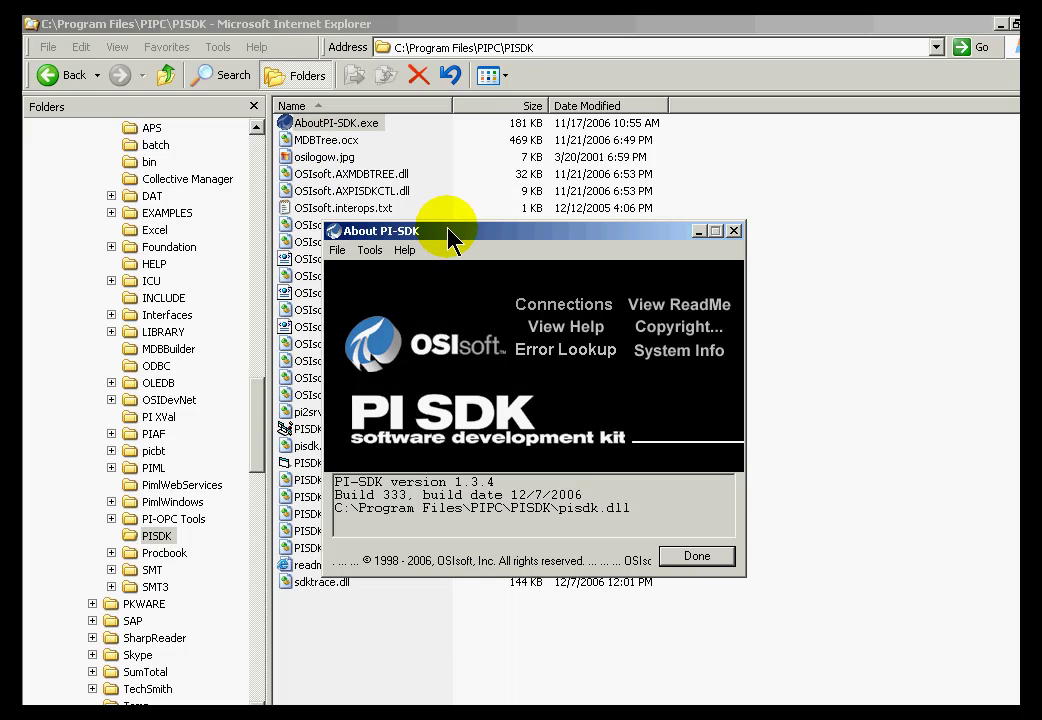
- In Cleanup Connections, tick General Cleanup, Remove Orphaned Aliases and Remove Unresolvable Servers
{"action": "left_click", "coordinate": [370, 250]}
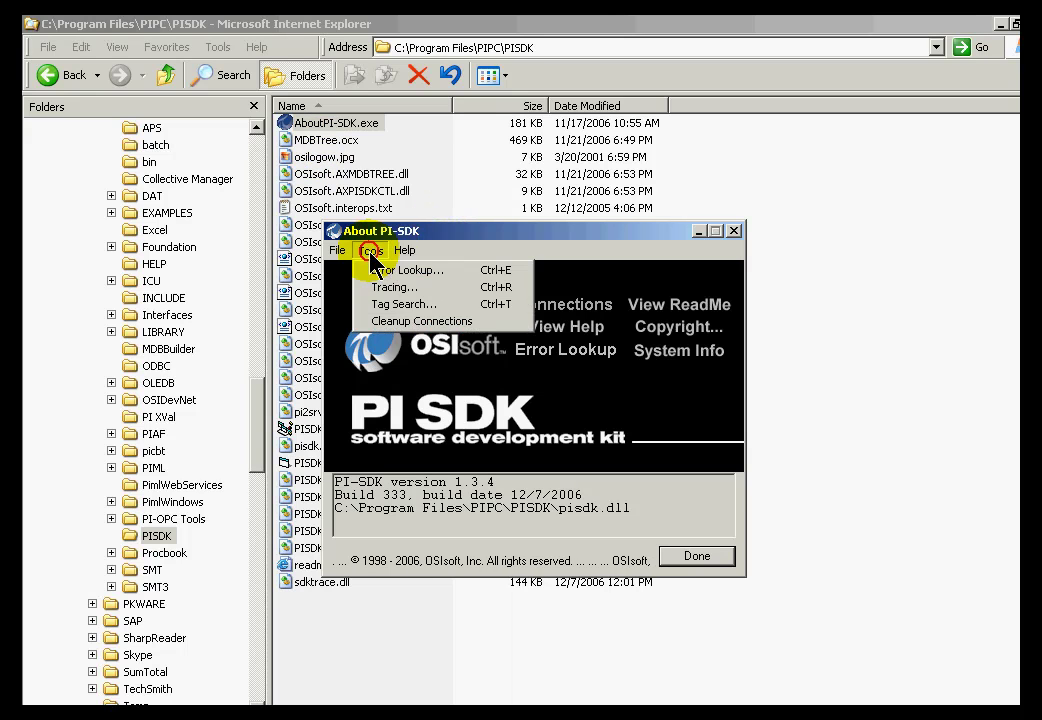
{"action": "left_click", "coordinate": [422, 320]}
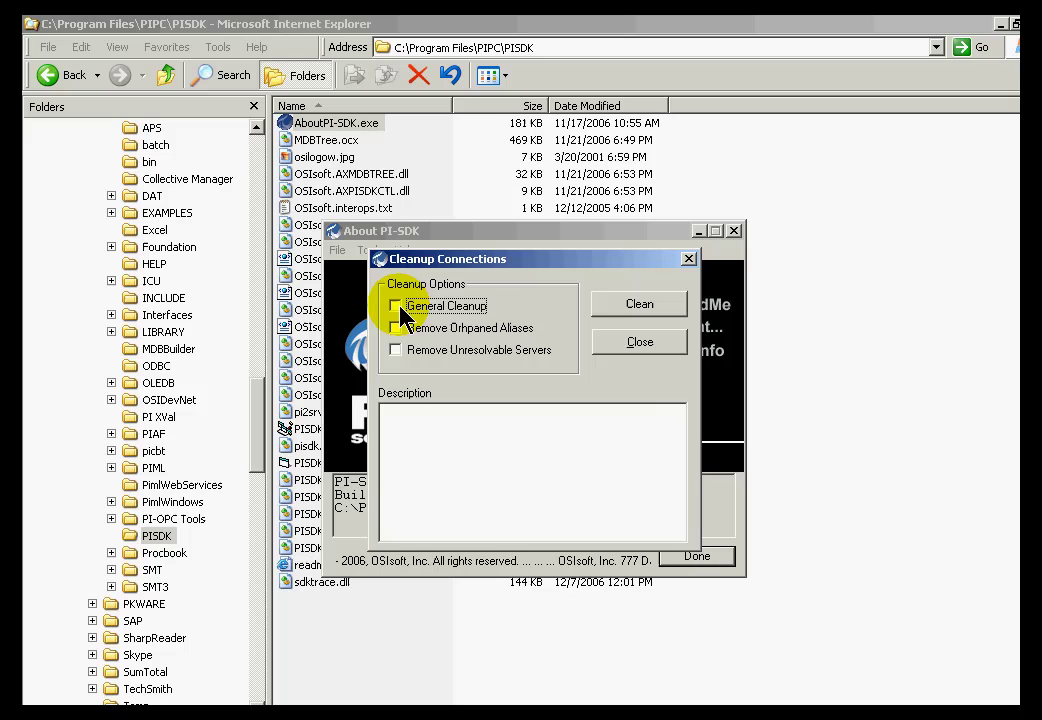
{"action": "left_click", "coordinate": [399, 308]}
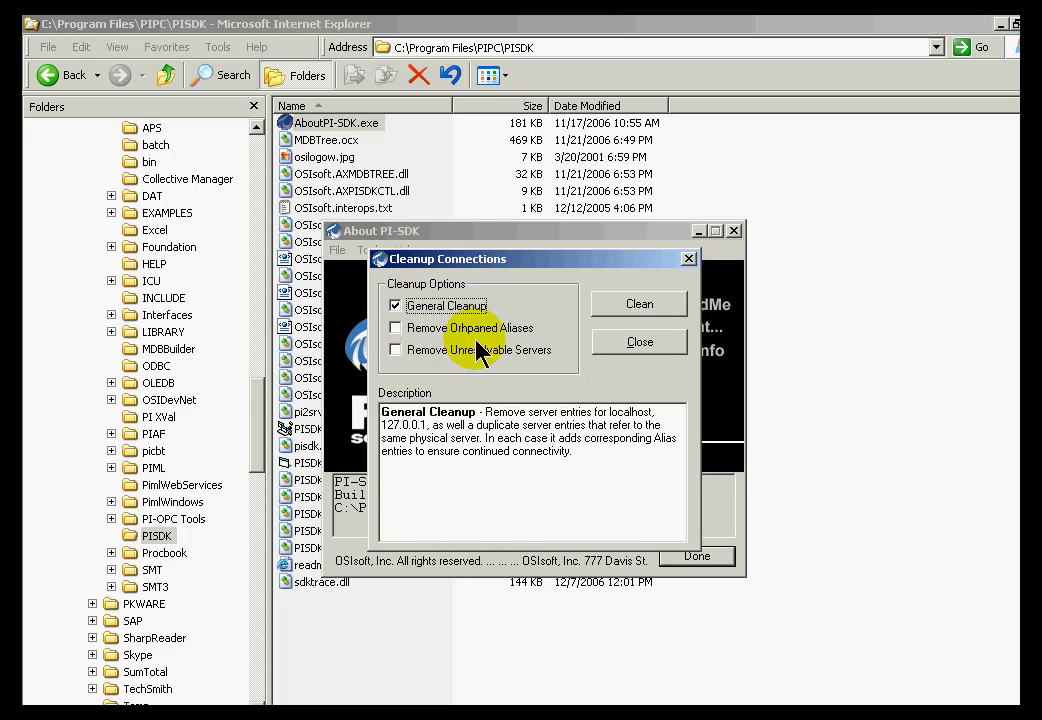
{"action": "left_click_drag", "start_coordinate": [427, 425], "coordinate": [381, 425]}
{"action": "left_click", "coordinate": [423, 426]}
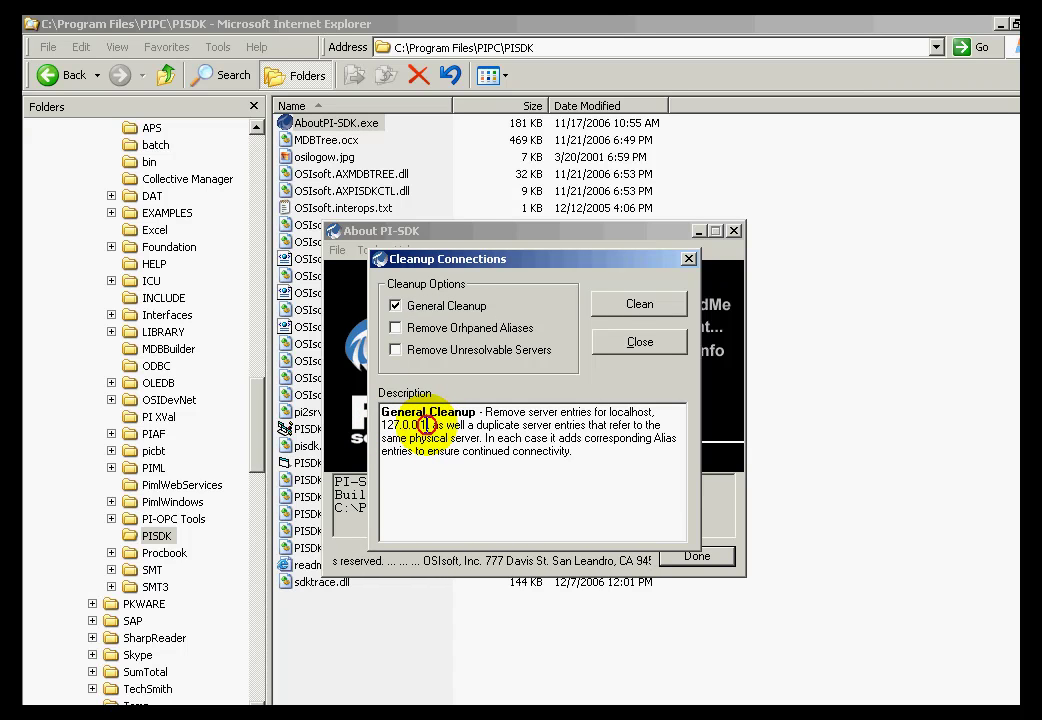
{"action": "double_click", "coordinate": [425, 425]}
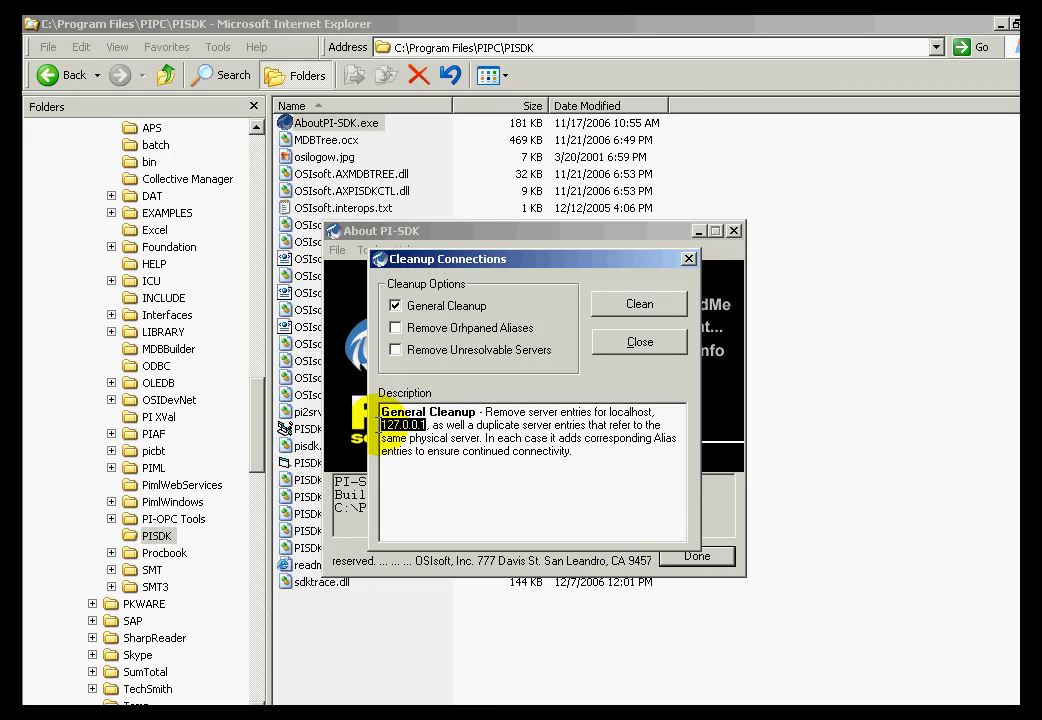
{"action": "left_click", "coordinate": [442, 430]}
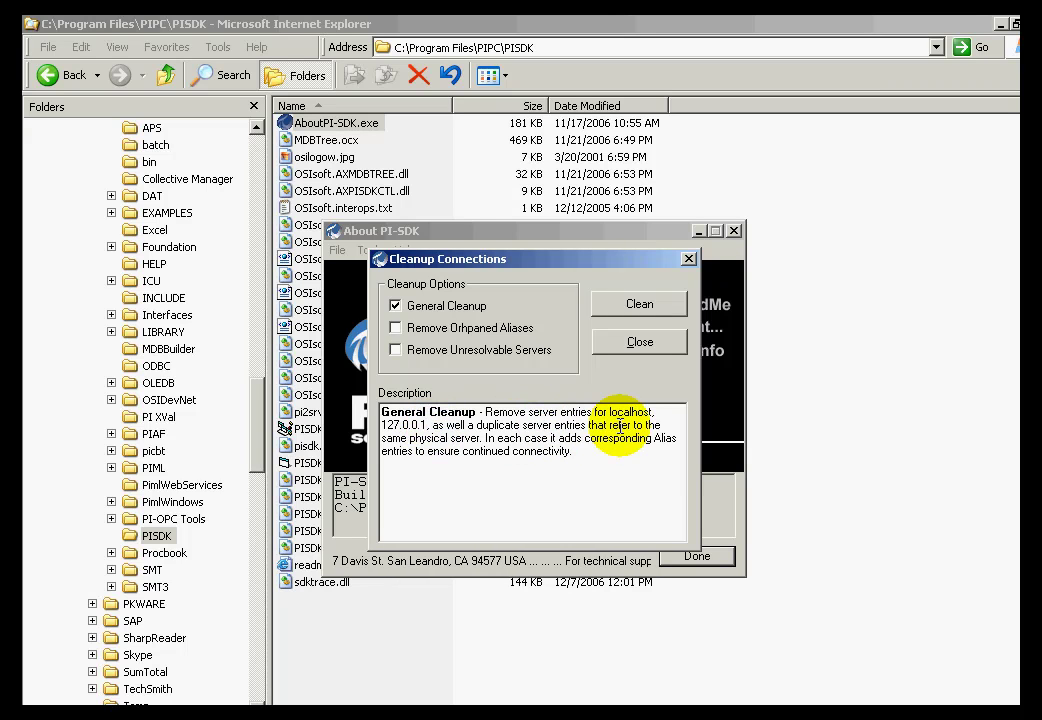
{"action": "left_click", "coordinate": [397, 333]}
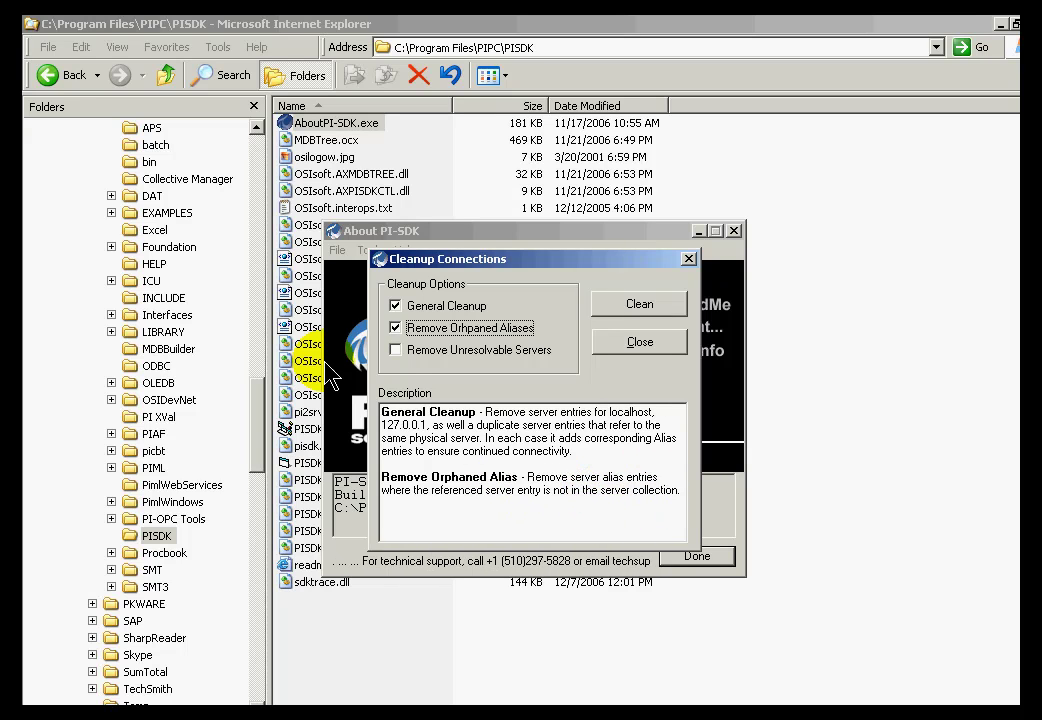
{"action": "left_click", "coordinate": [395, 350]}
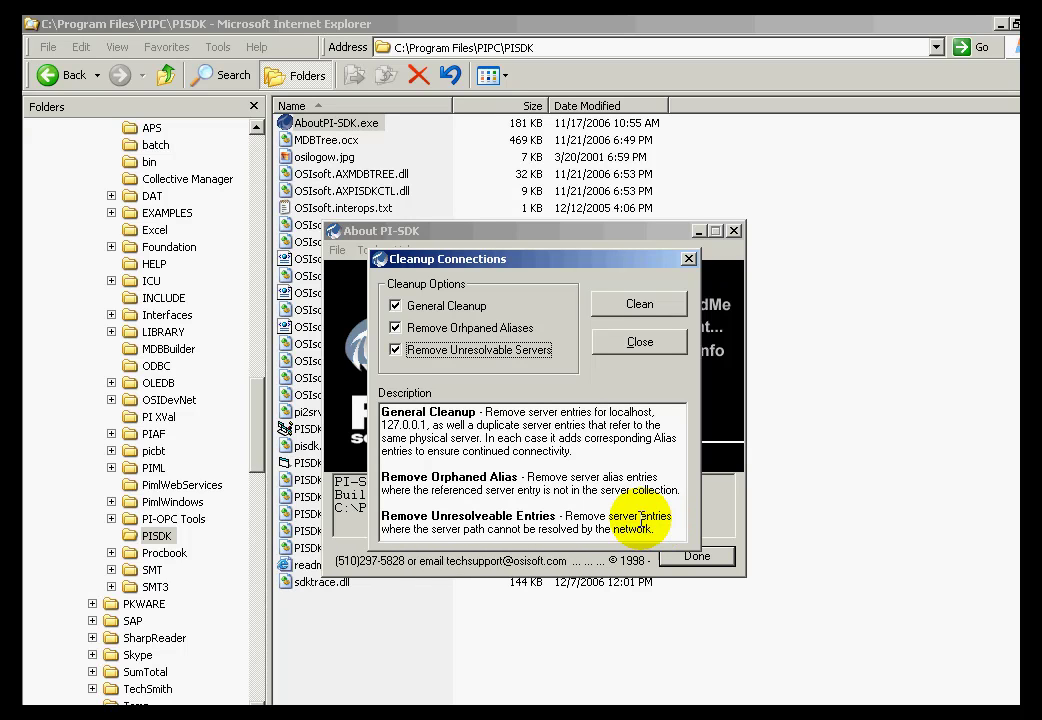
- Close the cleanup dialog and open PI Connection Manager's Connection Options
{"action": "left_click", "coordinate": [640, 344]}
{"action": "left_click", "coordinate": [341, 251]}
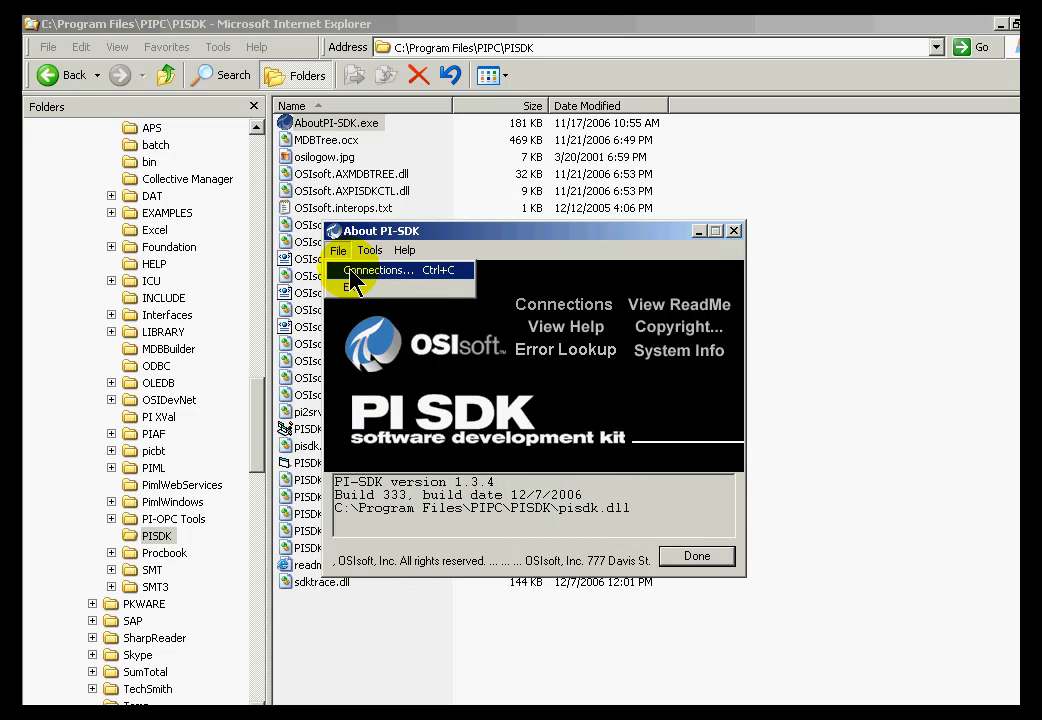
{"action": "left_click", "coordinate": [350, 268]}
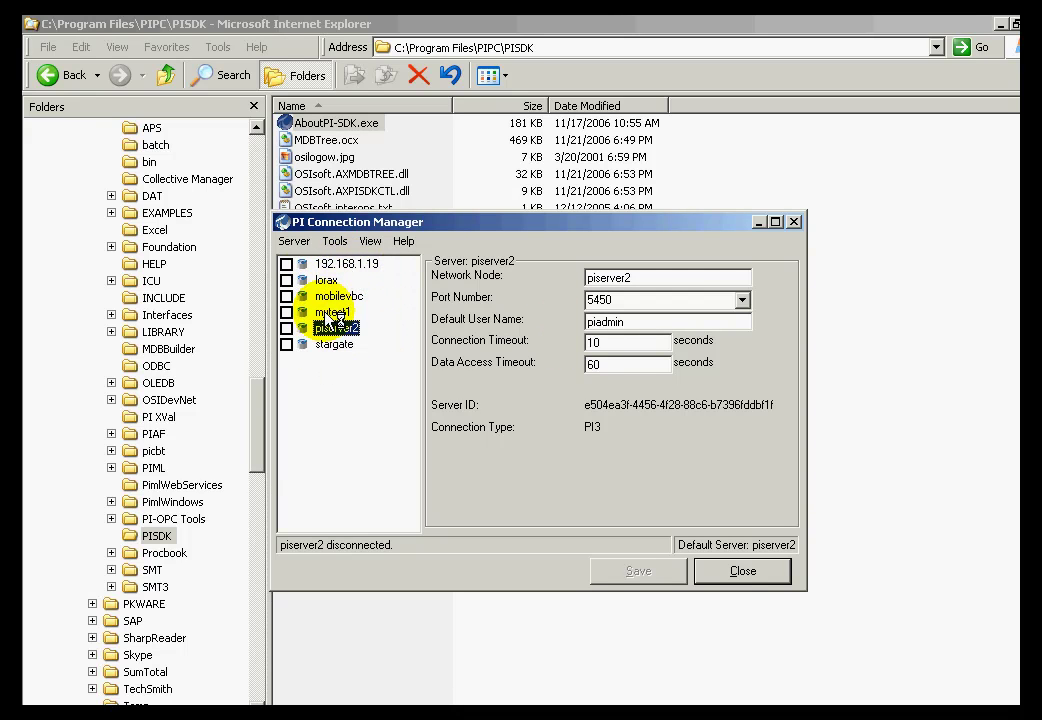
{"action": "left_click", "coordinate": [294, 242]}
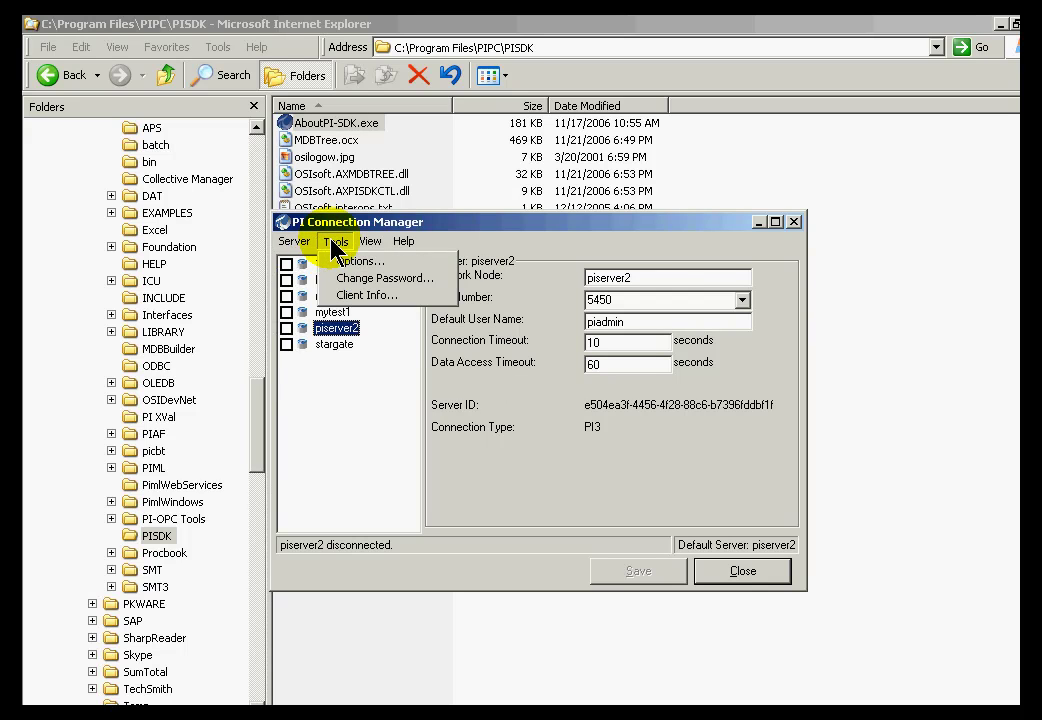
{"action": "left_click", "coordinate": [312, 242]}
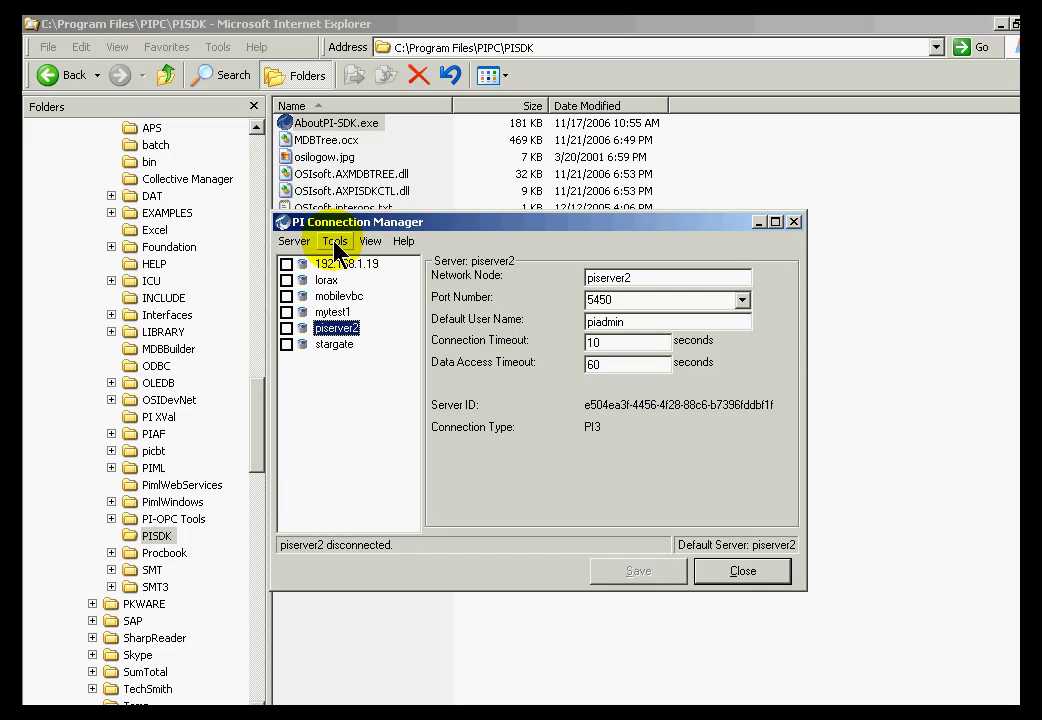
{"action": "left_click", "coordinate": [336, 243]}
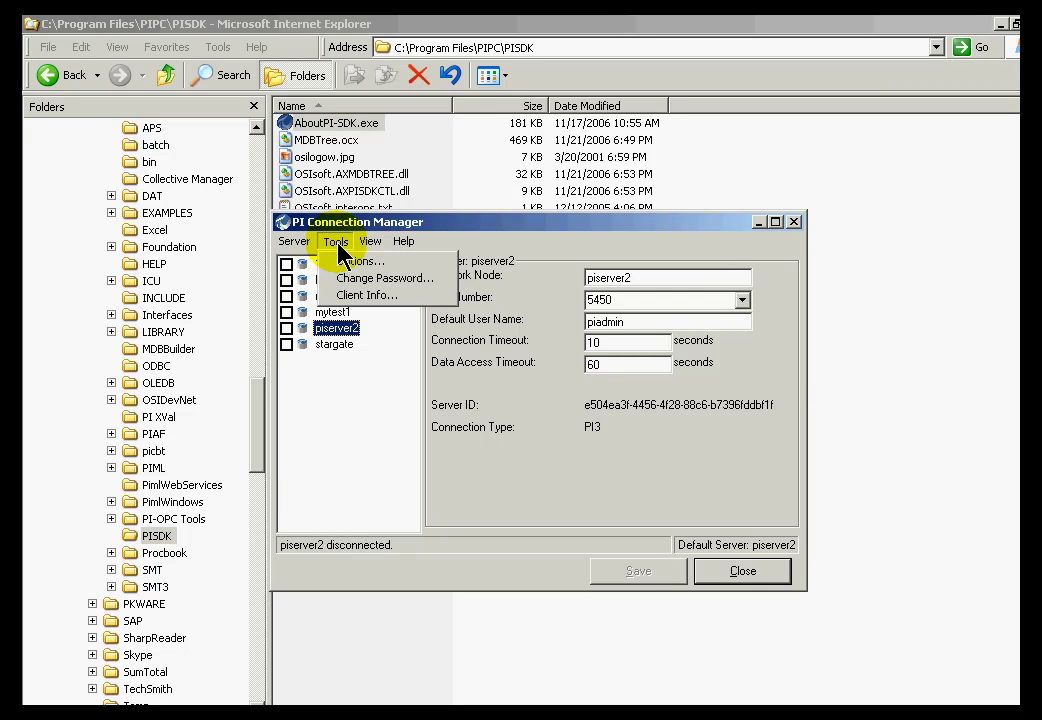
{"action": "left_click", "coordinate": [362, 261]}
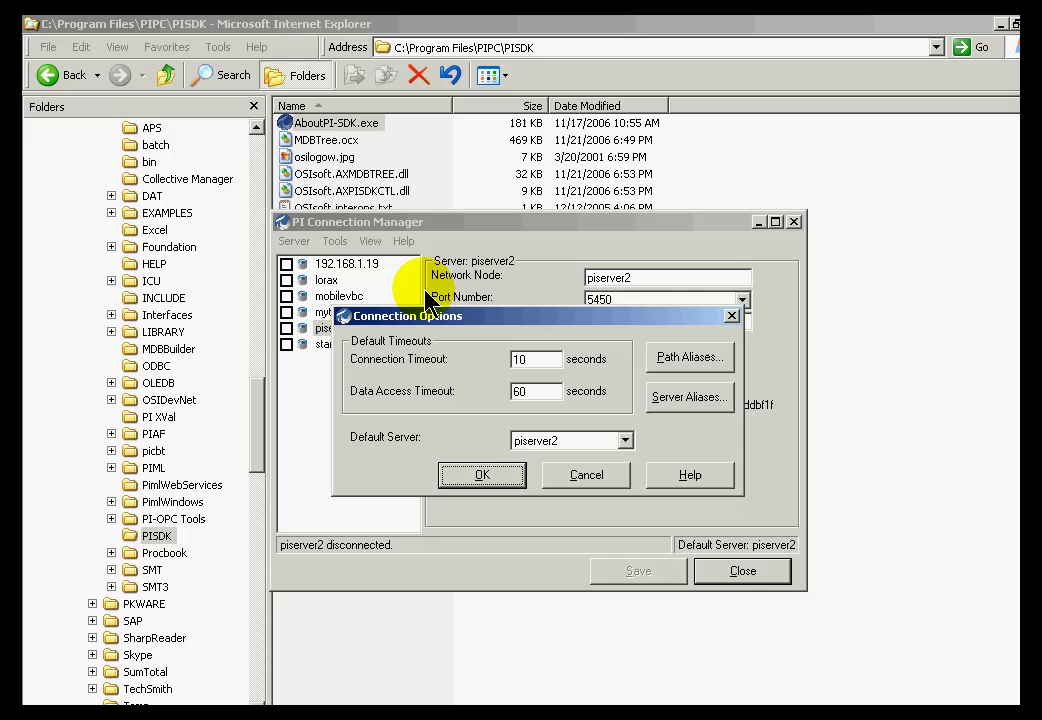
- Review the server aliases with the Server Alias column widened to show full GUIDs
{"action": "left_click", "coordinate": [690, 398]}
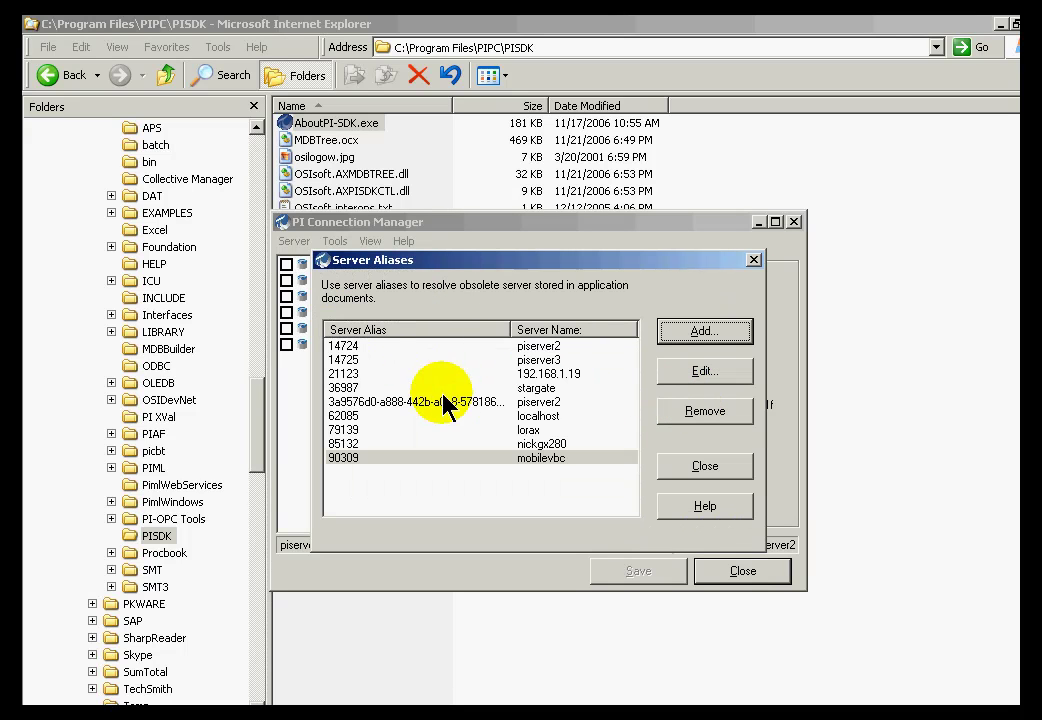
{"action": "left_click_drag", "start_coordinate": [521, 329], "coordinate": [529, 330]}
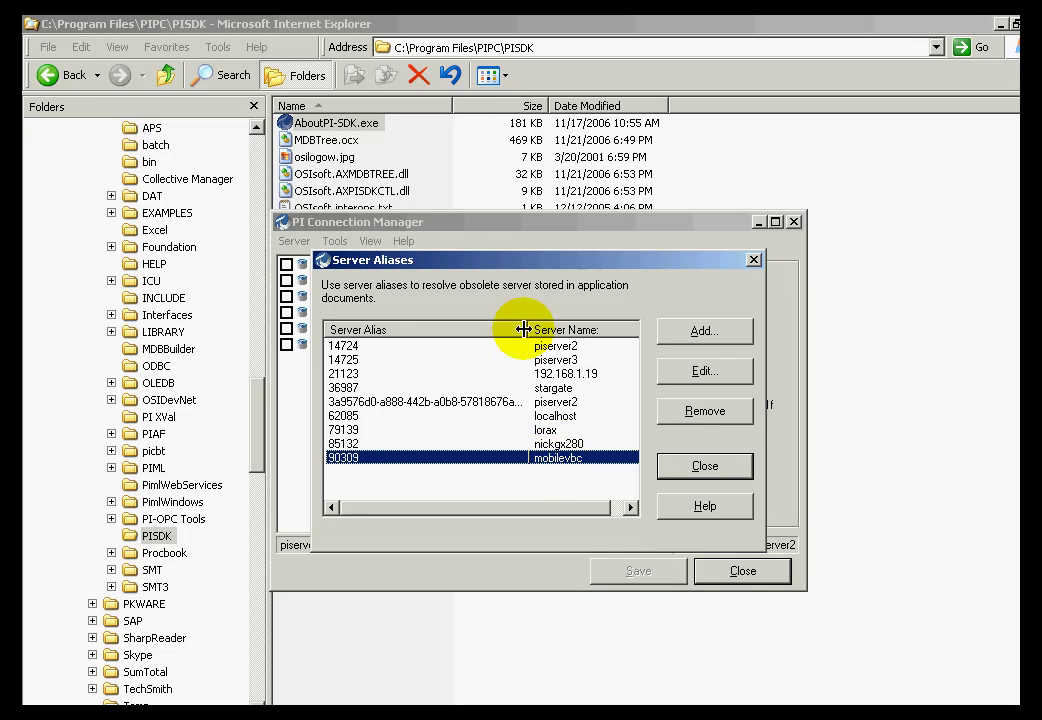
{"action": "left_click_drag", "start_coordinate": [527, 329], "coordinate": [538, 327]}
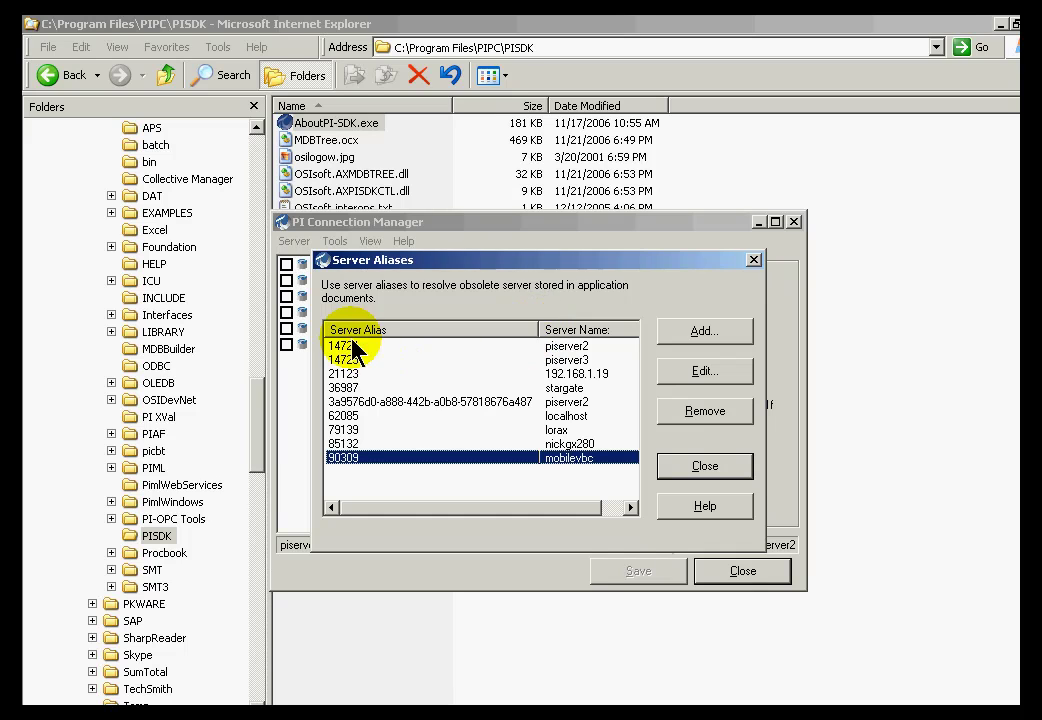
{"action": "left_click", "coordinate": [700, 470]}
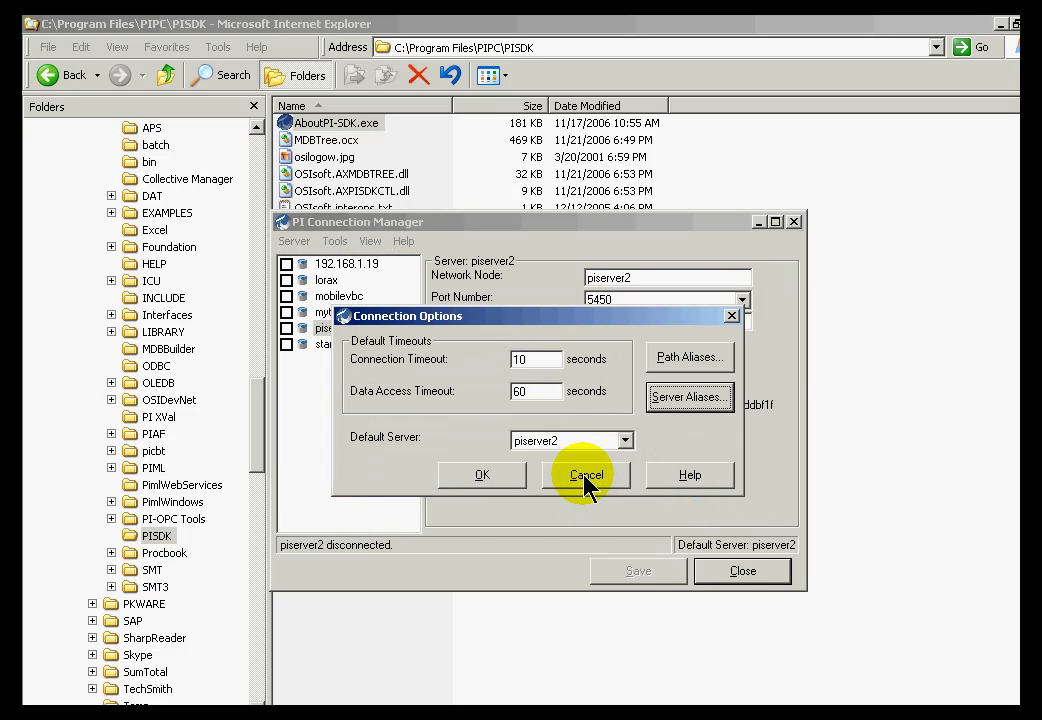
- Attempt a connection to mytest1 and dismiss the Winsock 'No such host is known' error
{"action": "left_click", "coordinate": [585, 477]}
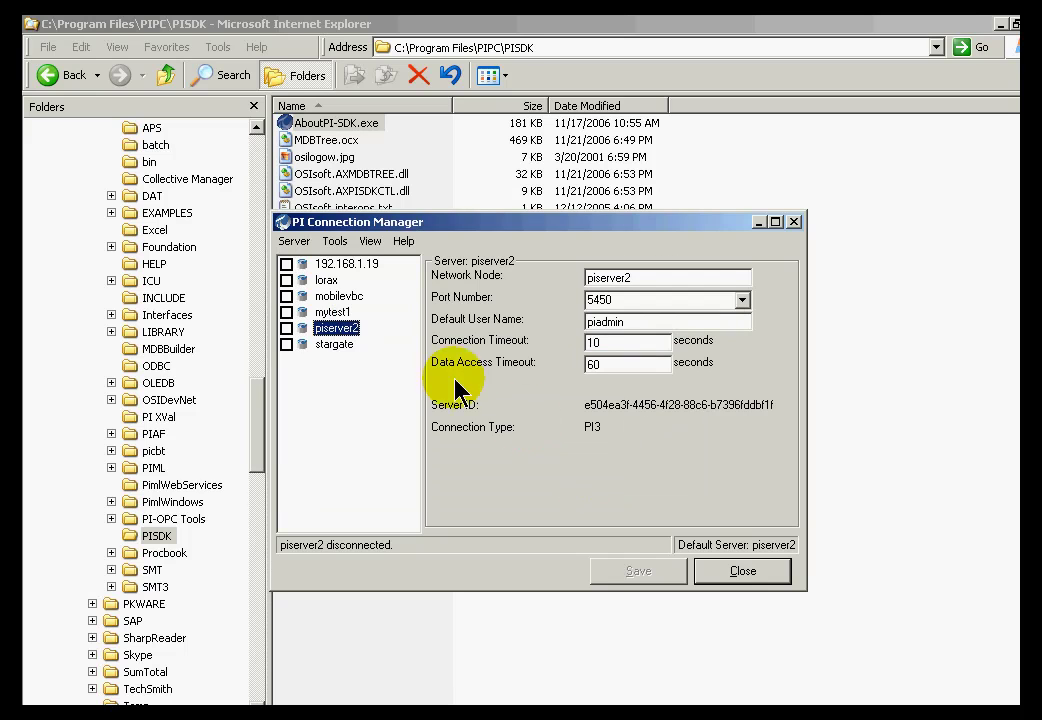
{"action": "left_click", "coordinate": [334, 312]}
{"action": "left_click", "coordinate": [287, 313]}
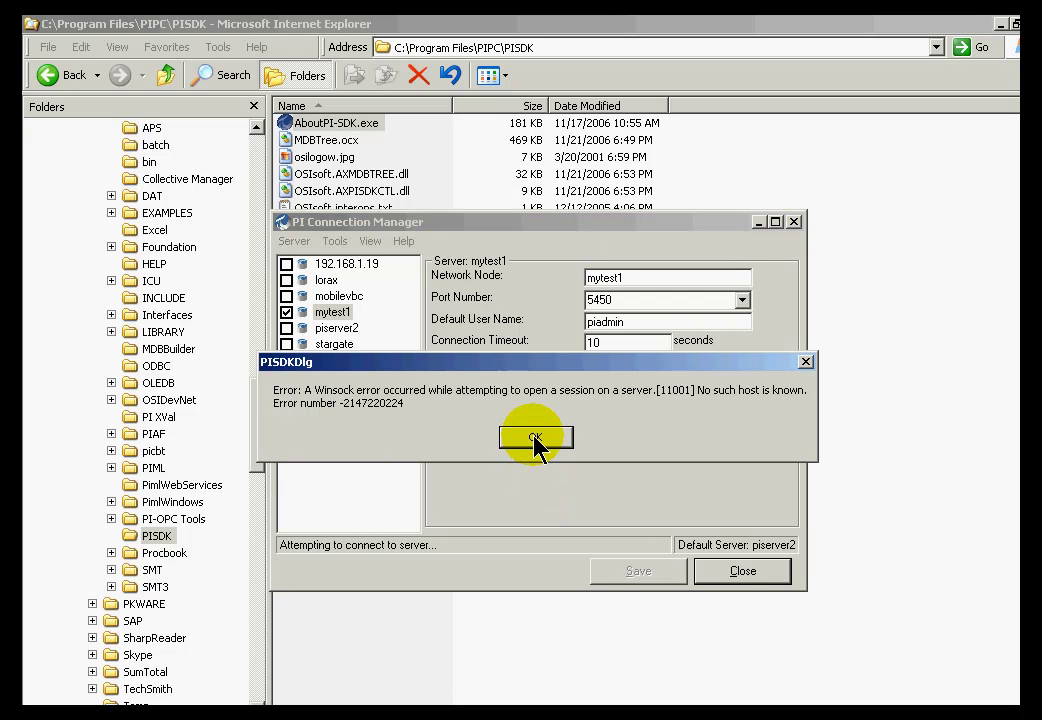
{"action": "left_click", "coordinate": [535, 441]}
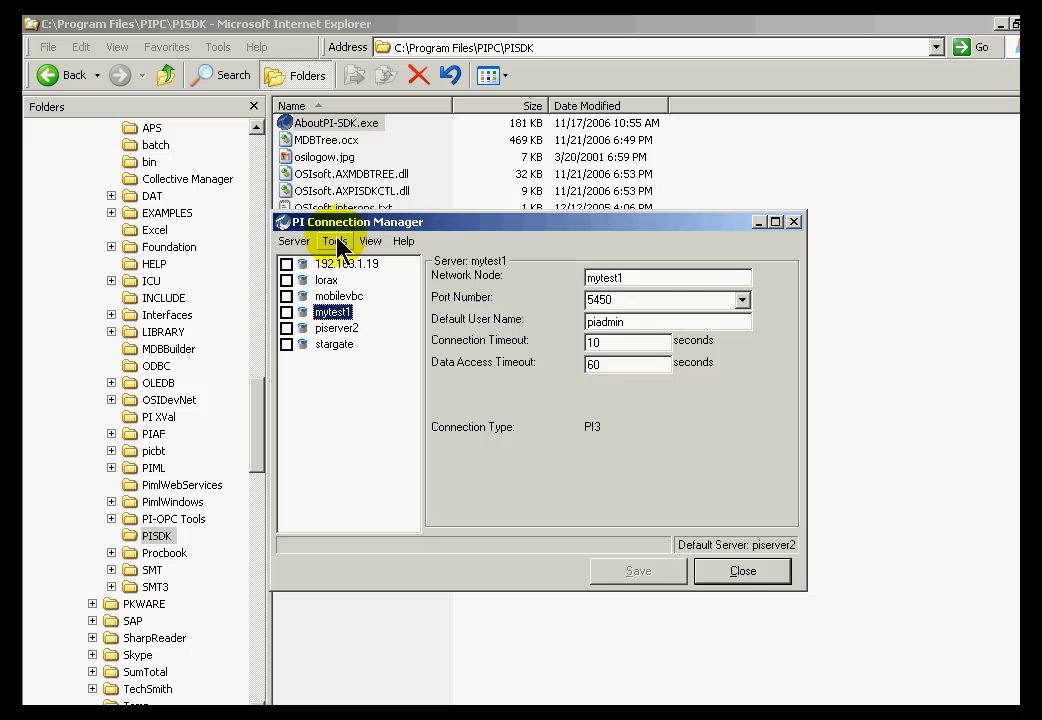
- Close Connection Manager and run Cleanup Connections with all three cleanup options ticked
{"action": "left_click", "coordinate": [741, 571]}
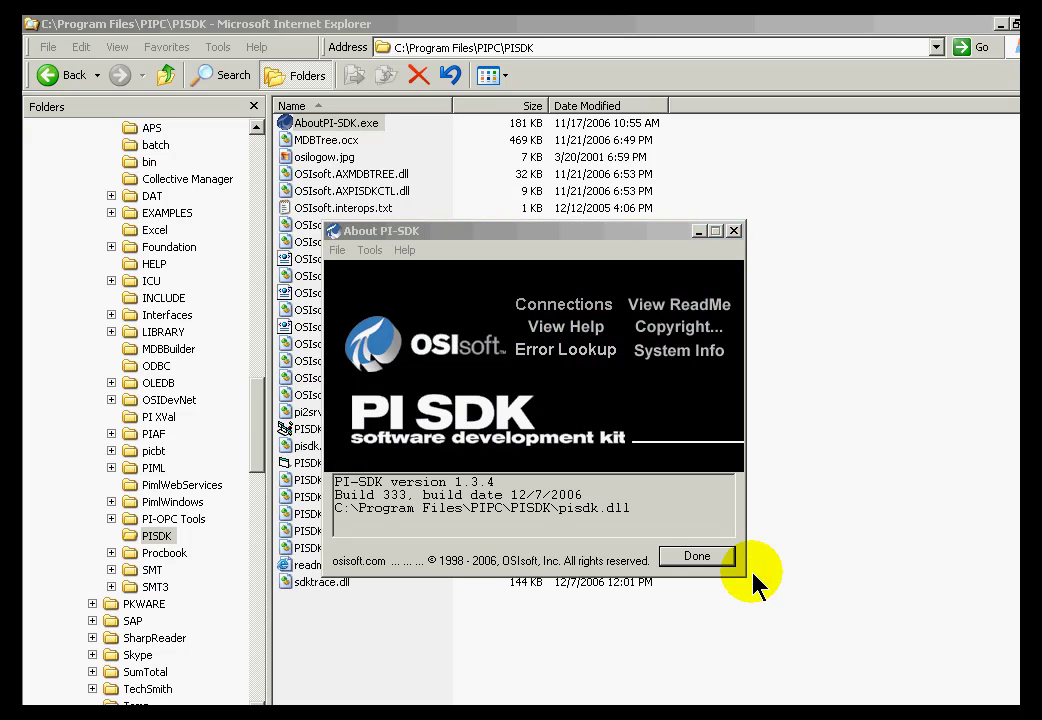
{"action": "left_click", "coordinate": [370, 250]}
{"action": "left_click", "coordinate": [415, 321]}
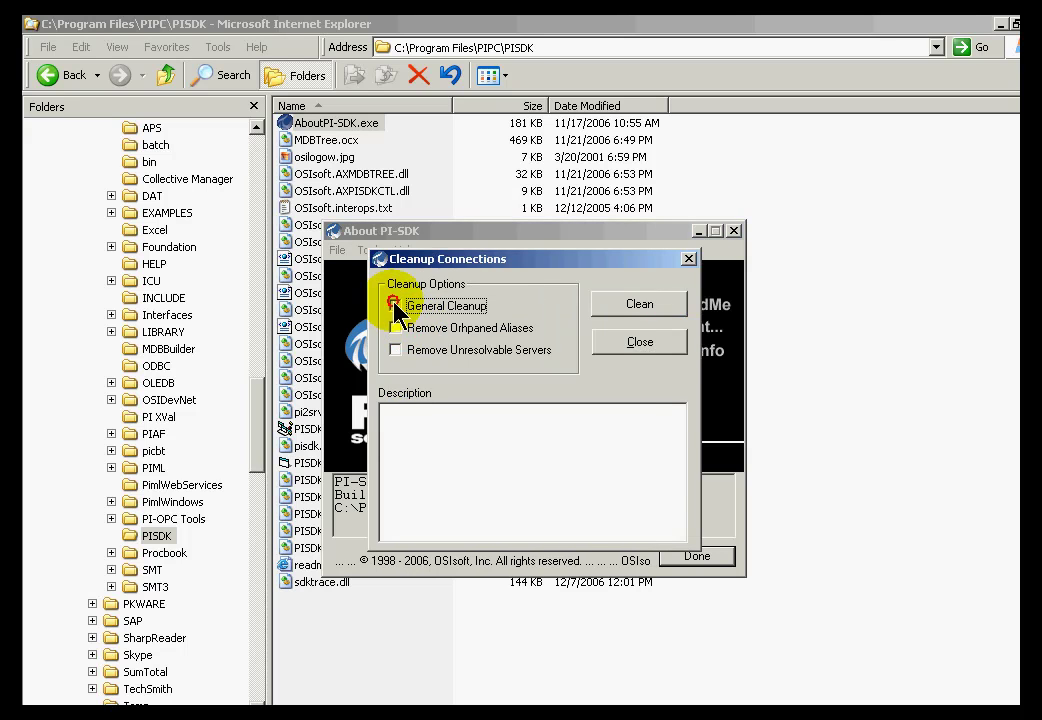
{"action": "left_click", "coordinate": [395, 305]}
{"action": "left_click", "coordinate": [395, 328]}
{"action": "left_click", "coordinate": [395, 350]}
{"action": "left_click", "coordinate": [642, 303]}
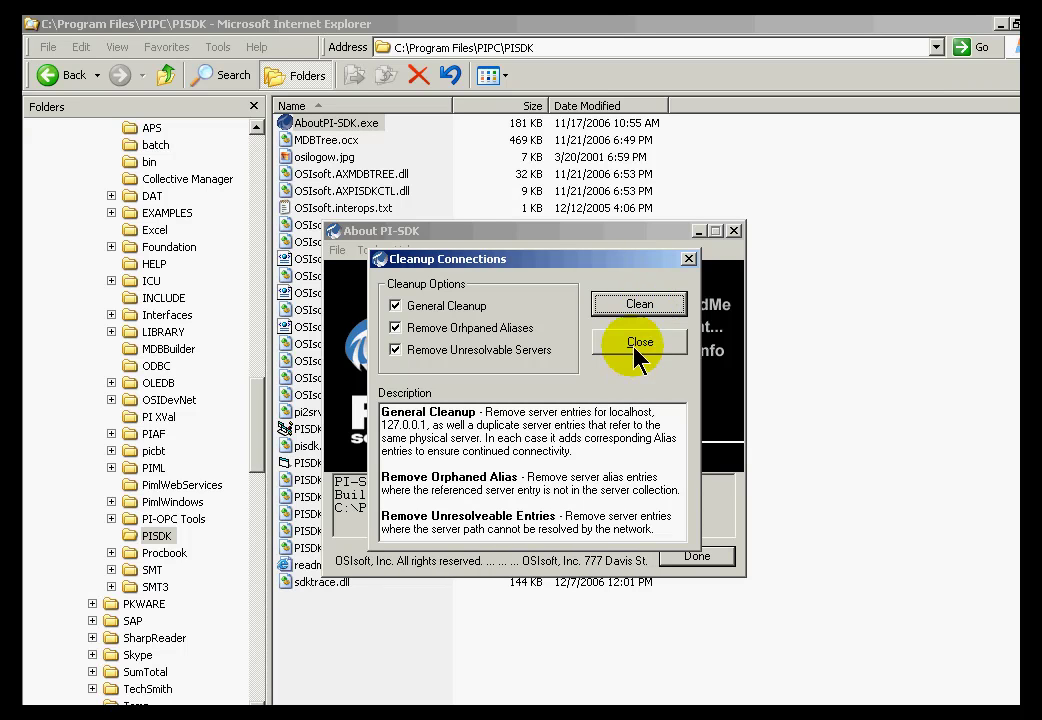
{"action": "left_click", "coordinate": [638, 345]}
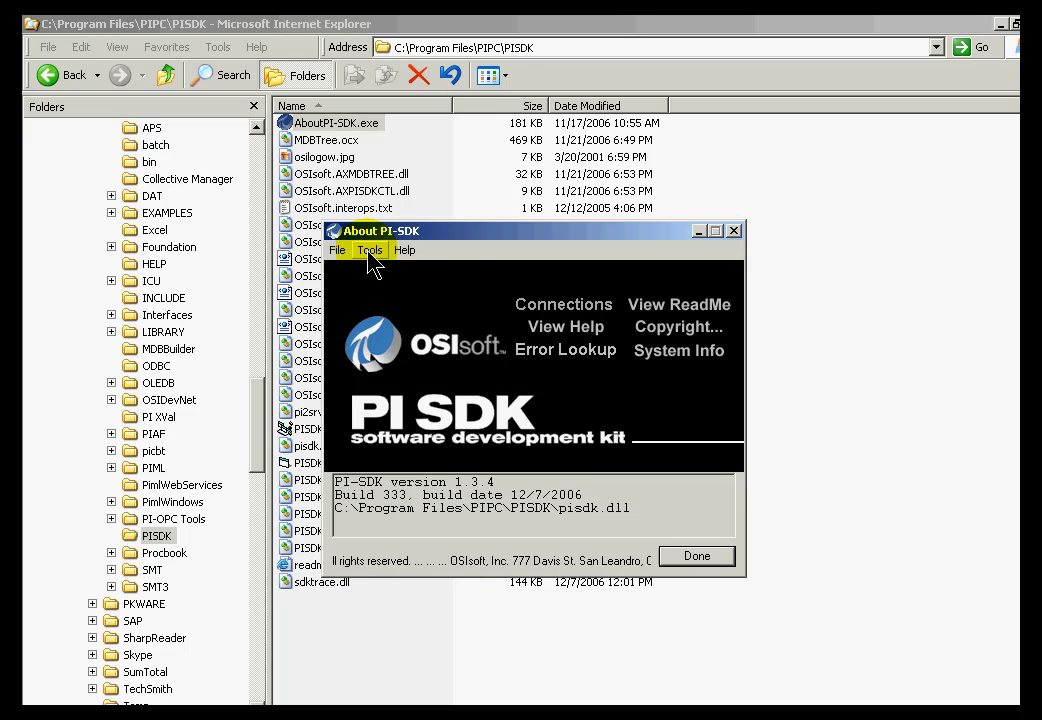
- Reopen Connection Manager to verify mytest1 is gone and check the shortened server alias list
{"action": "left_click", "coordinate": [338, 251]}
{"action": "left_click", "coordinate": [363, 271]}
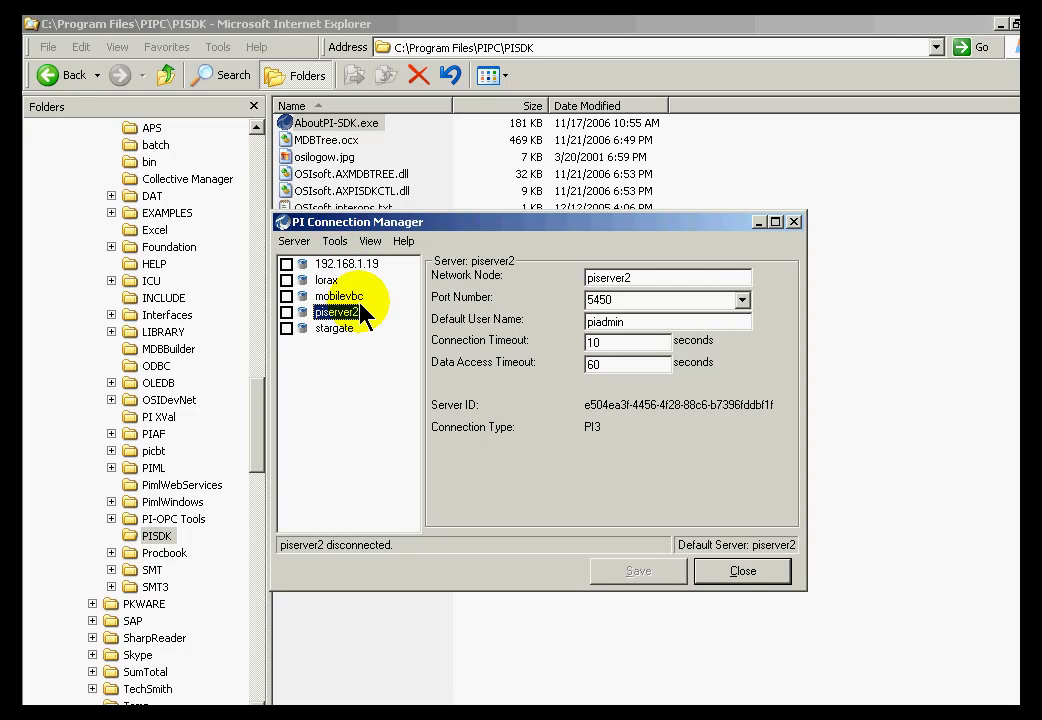
{"action": "left_click", "coordinate": [338, 243]}
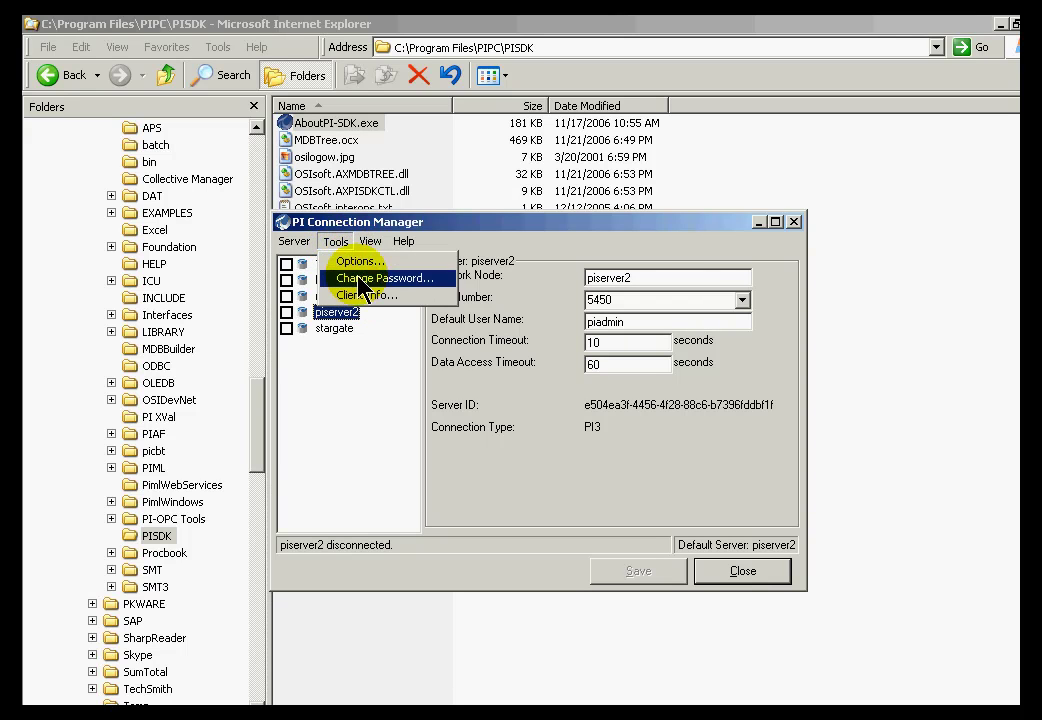
{"action": "left_click", "coordinate": [350, 261]}
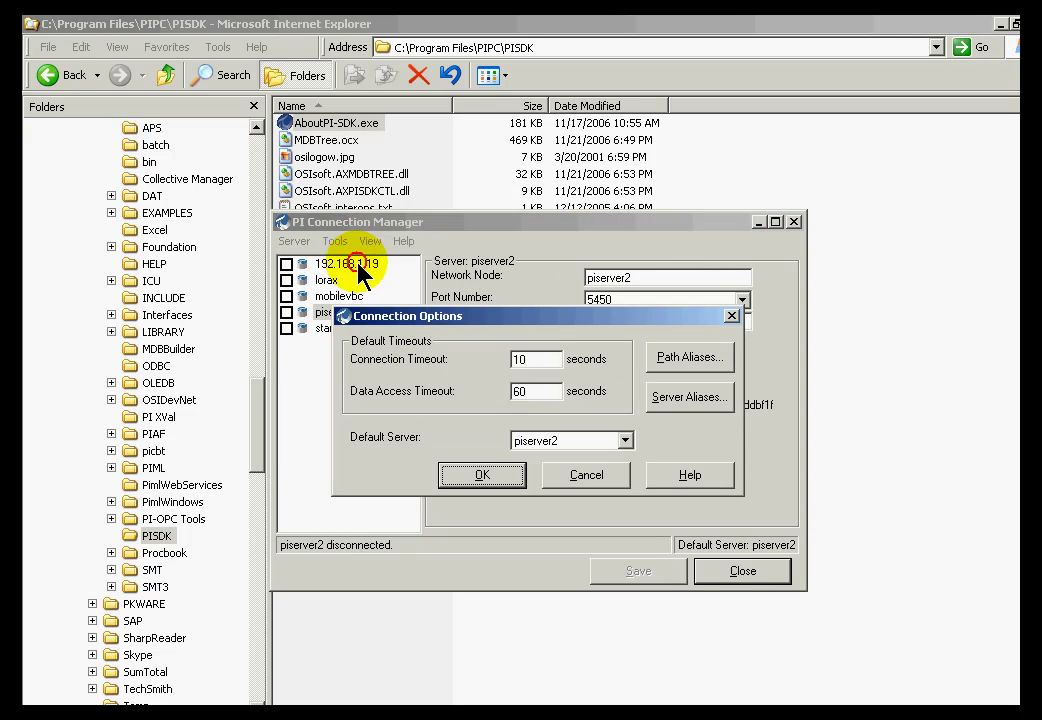
{"action": "left_click", "coordinate": [690, 397]}
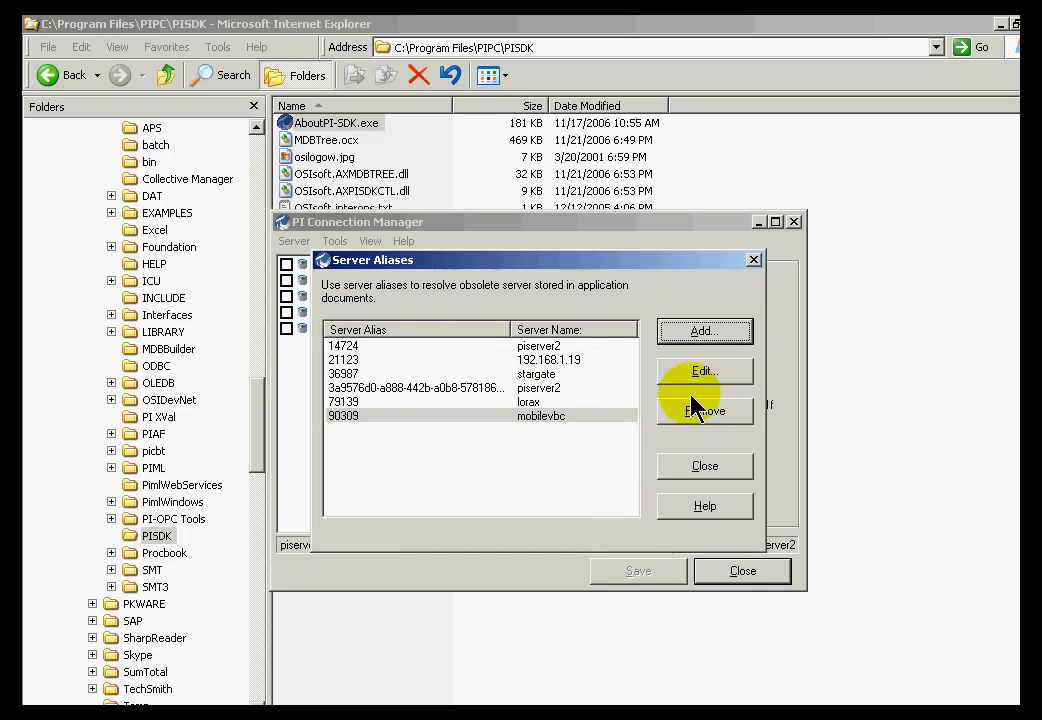
{"action": "left_click", "coordinate": [708, 469]}
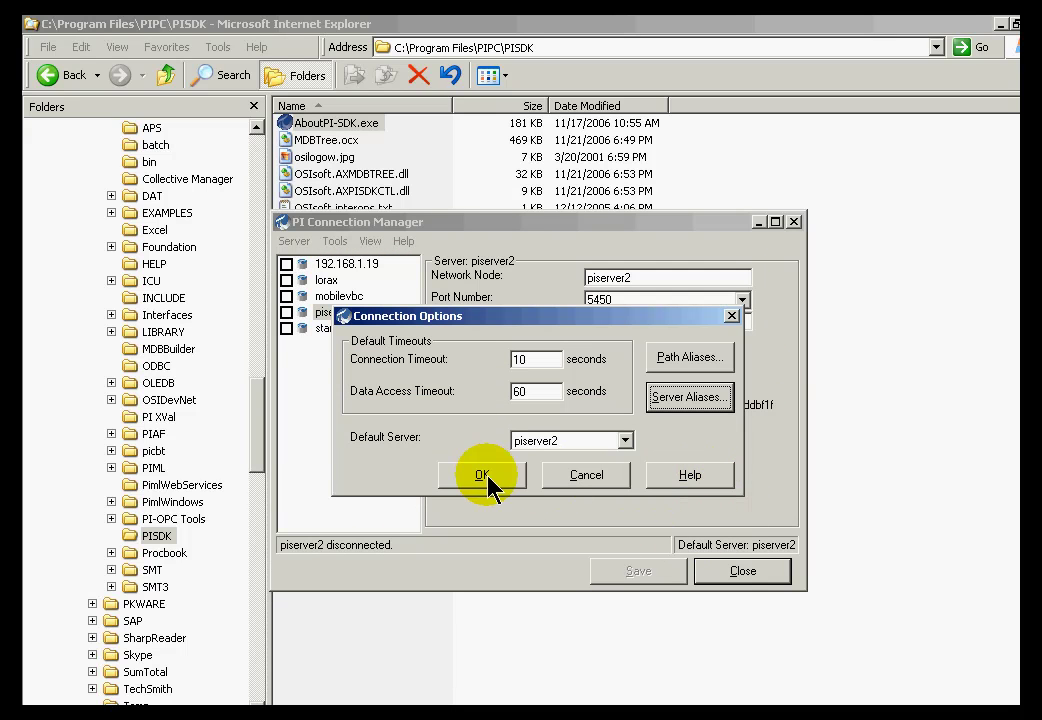